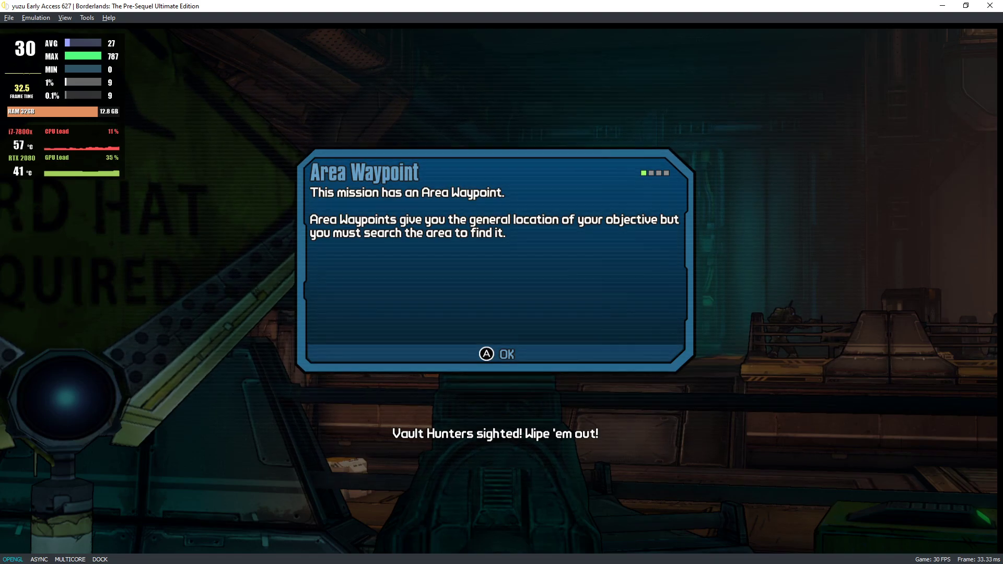
Dismiss the Area Waypoint tip and resume fighting to defend CL4P-TP.
{"action": "key", "text": "a"}
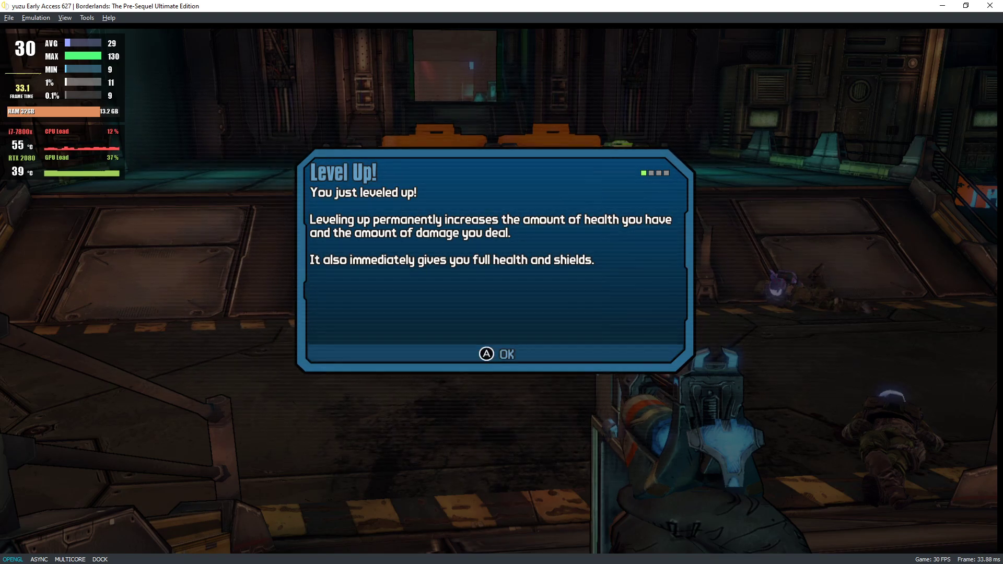
Dismiss the Level Up notice and return to gameplay at level 2.
{"action": "key", "text": "c"}
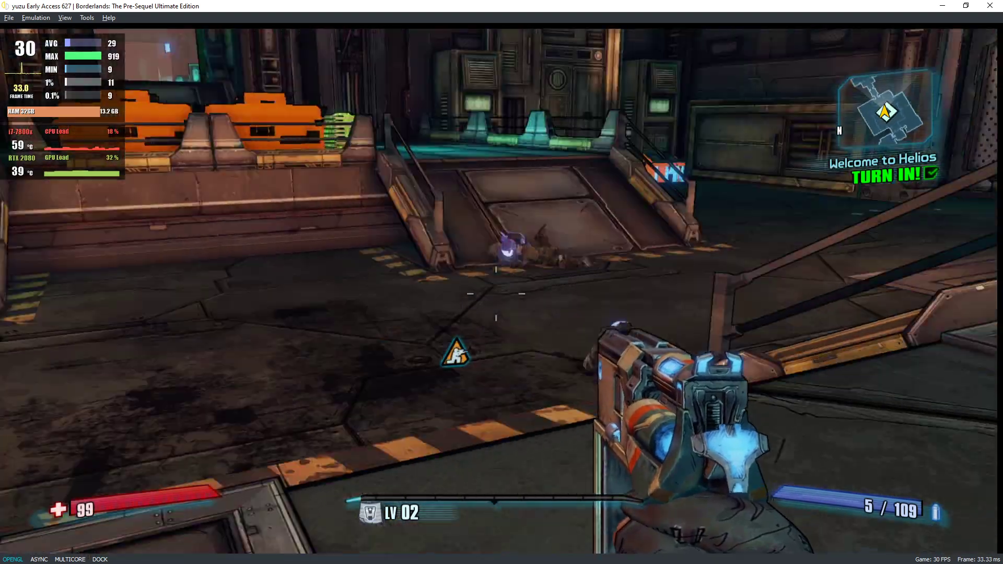